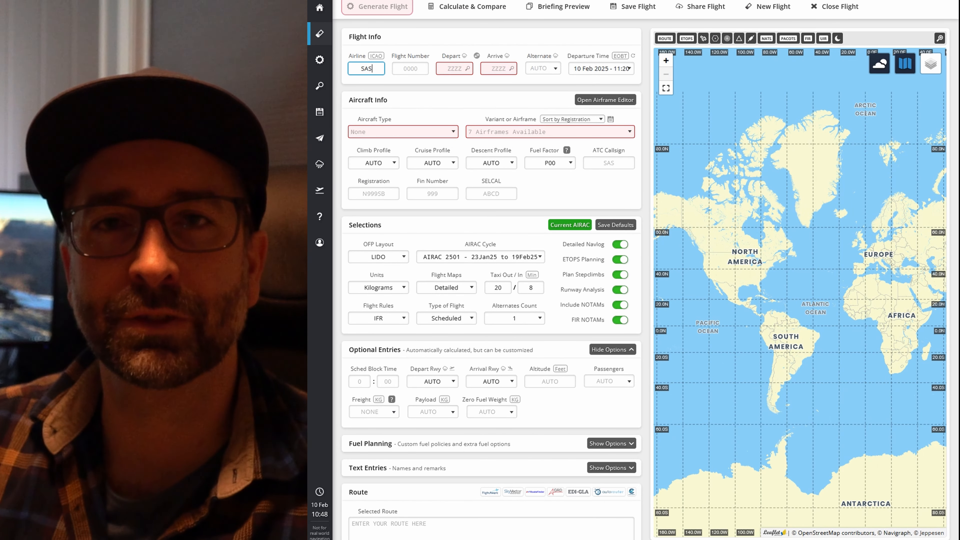
# - Set the SAS flight's number to 302, departure to ENGM and arrival to ENBR, and generate the flight plan
pyautogui.press('Tab')
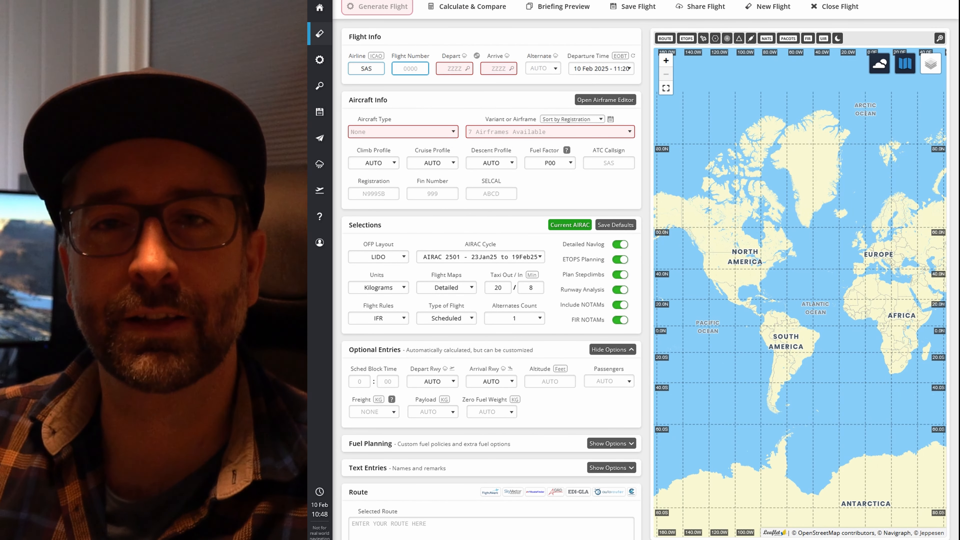
pyautogui.write('302')
pyautogui.press('Tab')
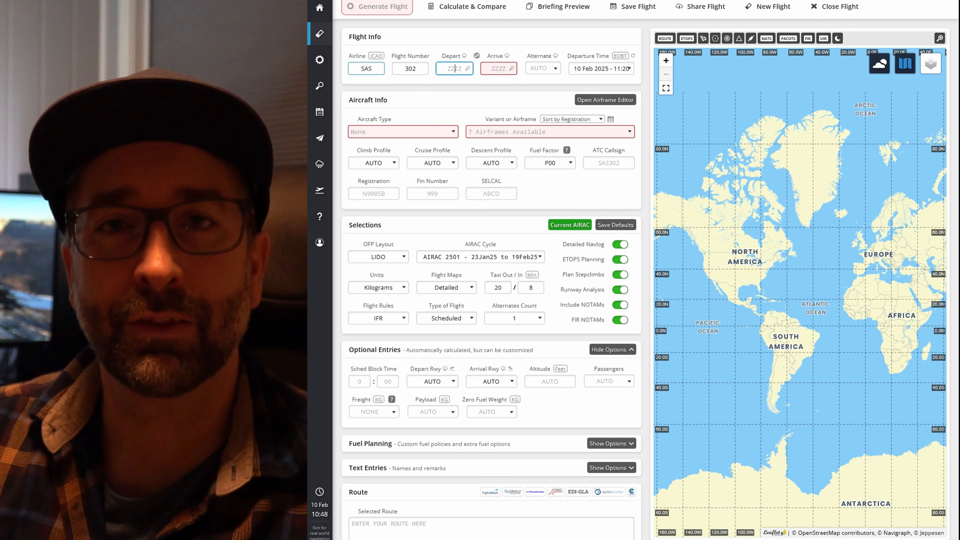
pyautogui.write('ENGM')
pyautogui.press('Tab')
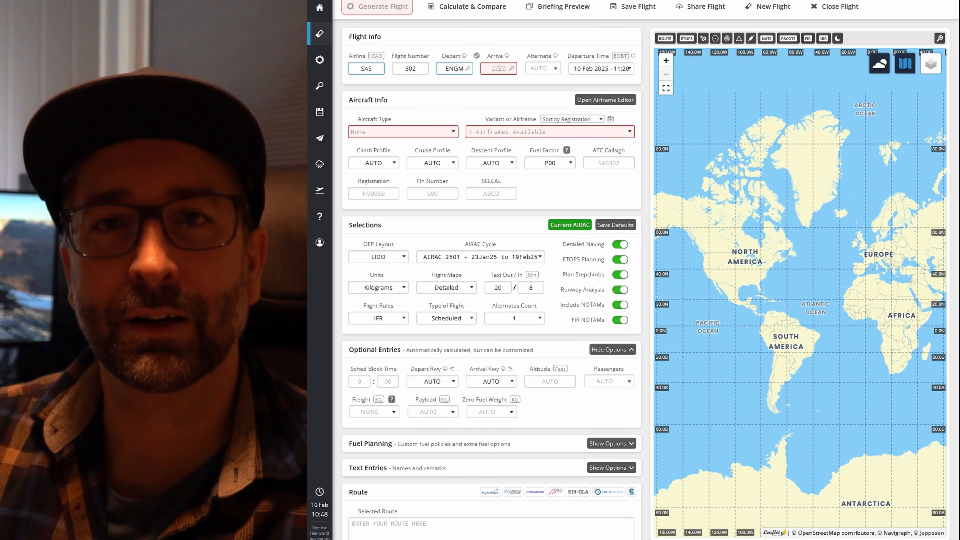
pyautogui.write('ENBR')
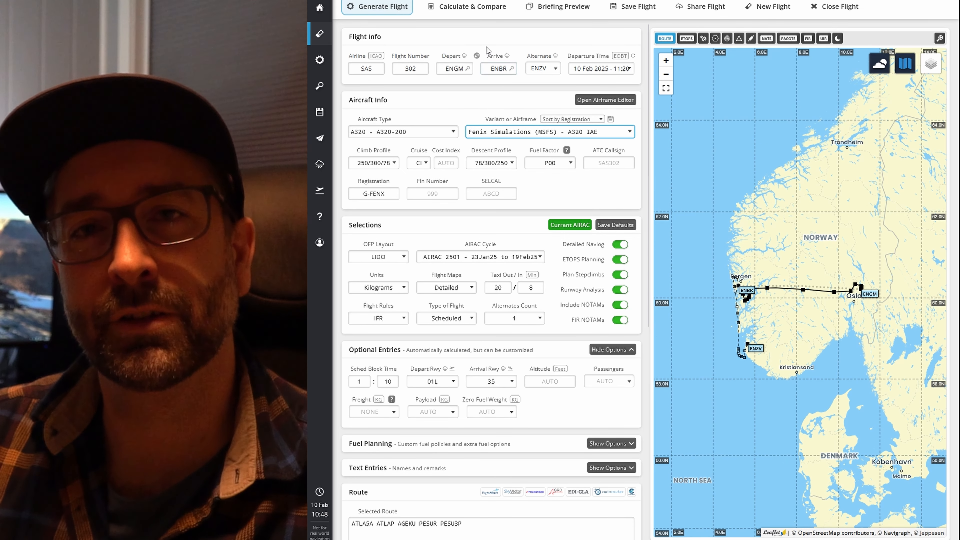
pyautogui.click(383, 9)
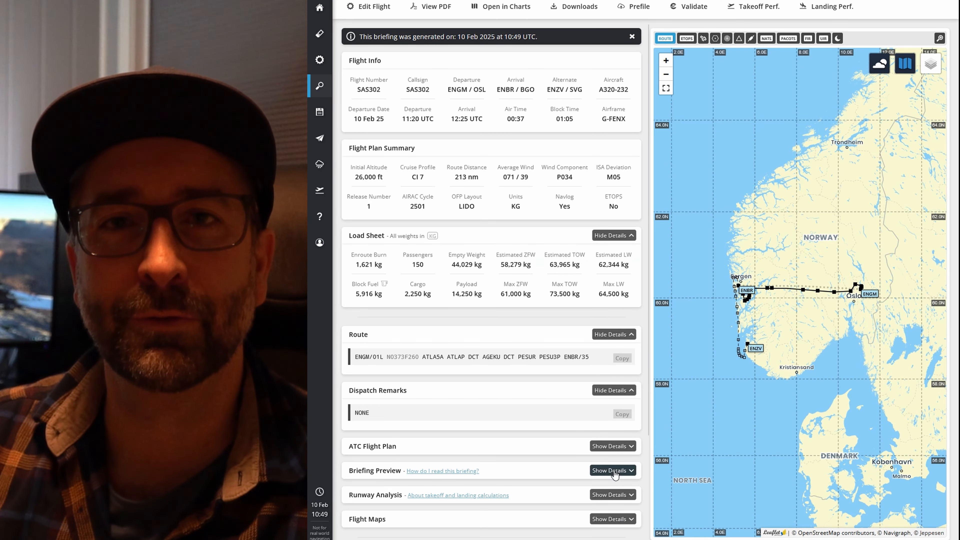
# - Expand the briefing preview and review its fuel, routing, weights and flight log sections
pyautogui.click(614, 471)
pyautogui.scroll(-15, 554, 328)
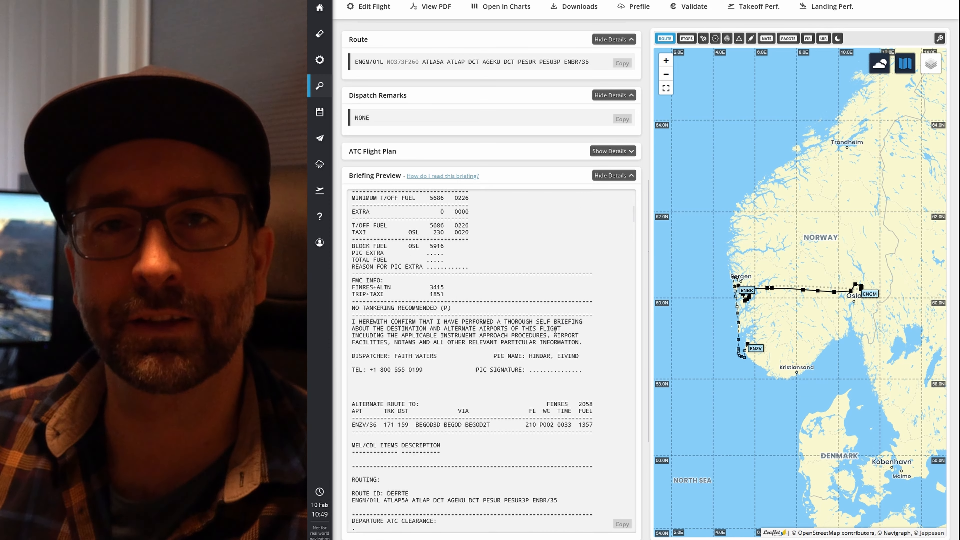
pyautogui.scroll(-15, 555, 337)
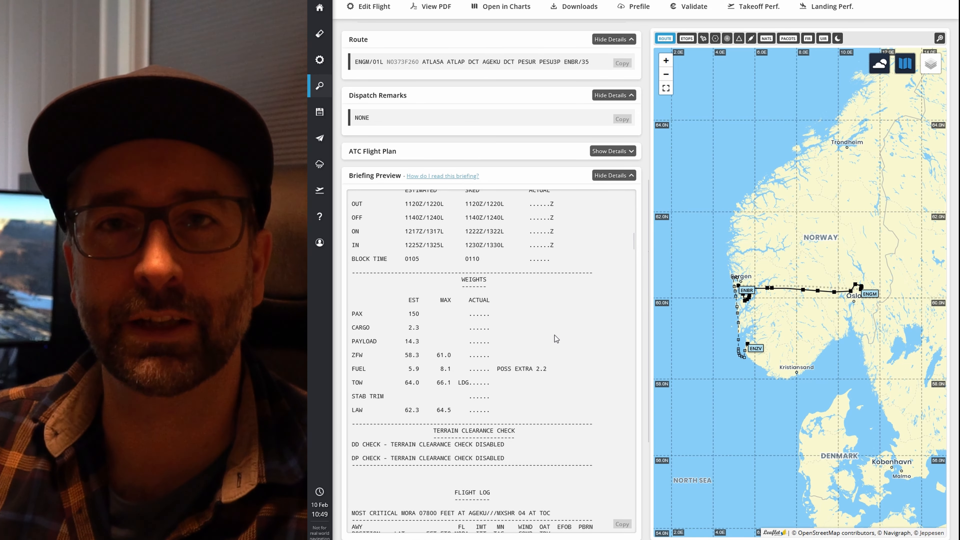
pyautogui.scroll(-10, 555, 341)
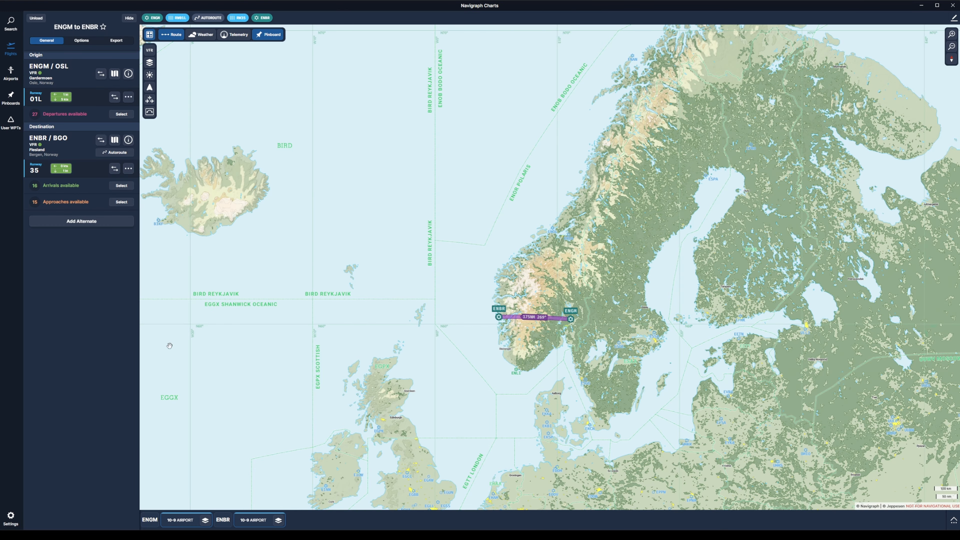
# - In Navigraph Charts, turn on the weather overlay for the ENGM to ENBR route and check which weather layers are enabled
pyautogui.moveTo(593, 402); pyautogui.dragTo(602, 357)
pyautogui.scroll(5, 539, 319)
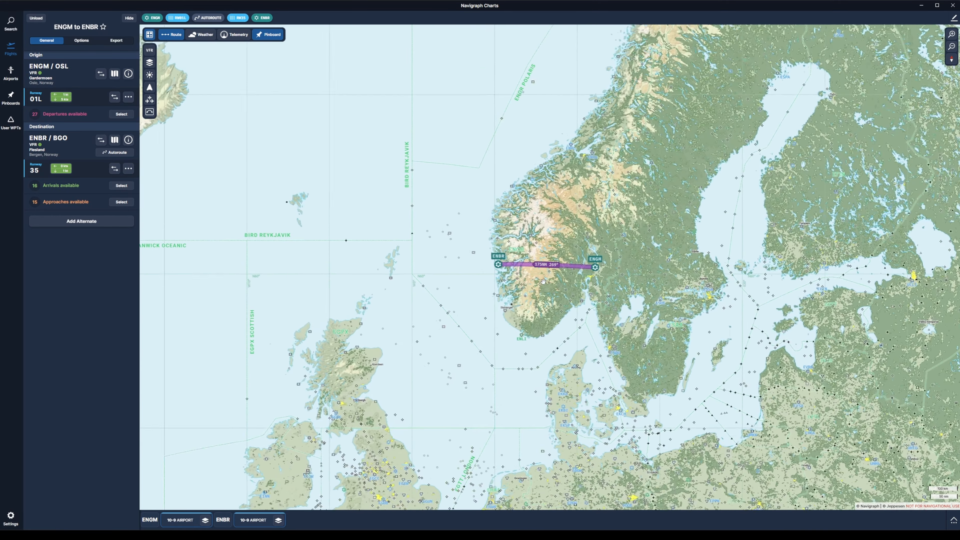
pyautogui.scroll(3, 550, 272)
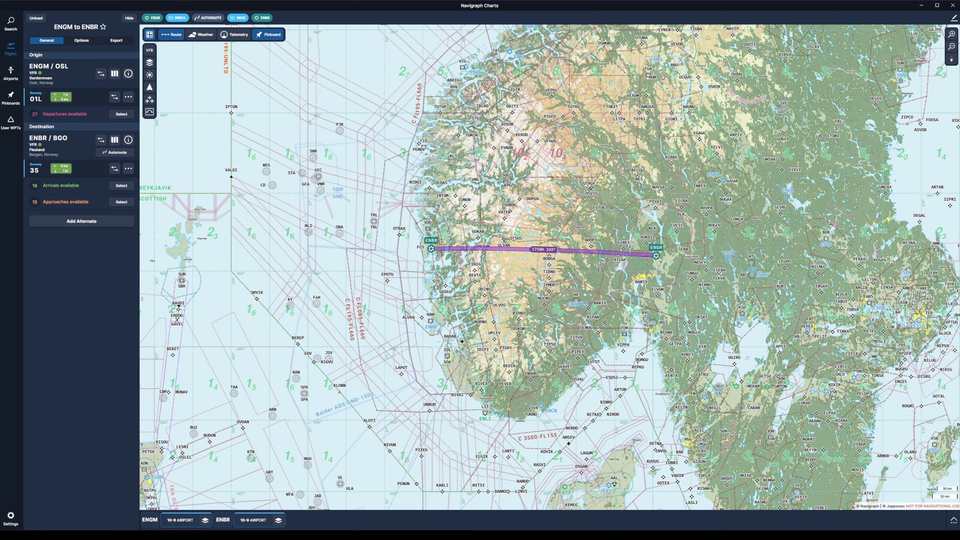
pyautogui.scroll(1, 633, 362)
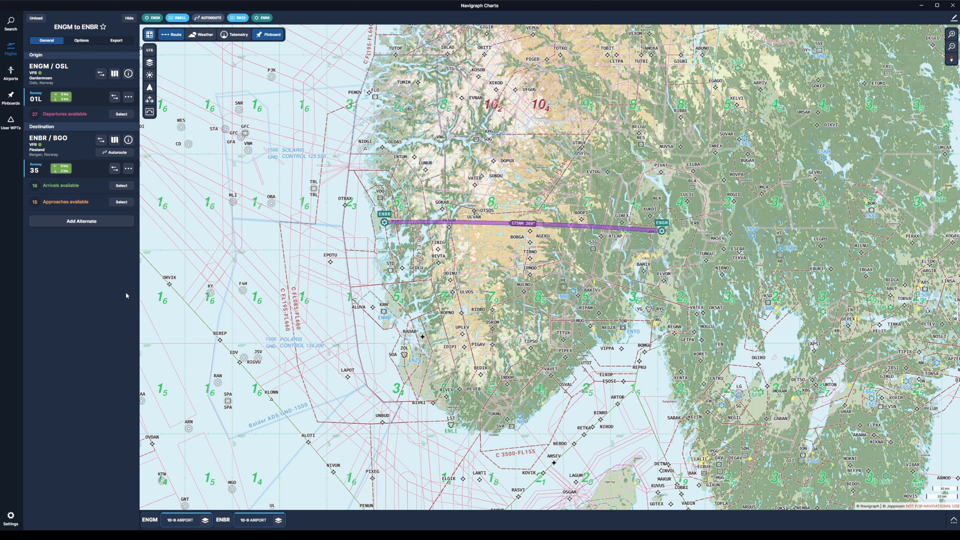
pyautogui.click(204, 35)
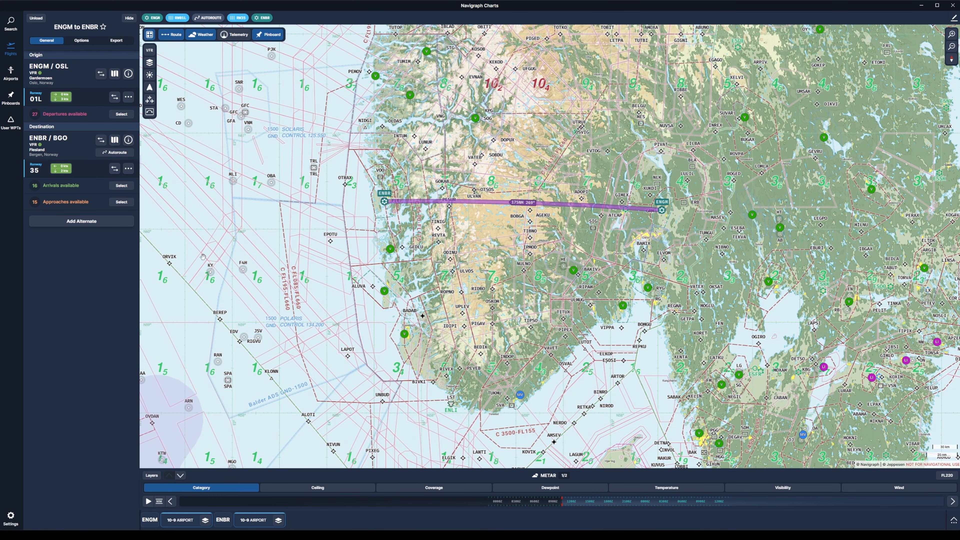
pyautogui.click(152, 475)
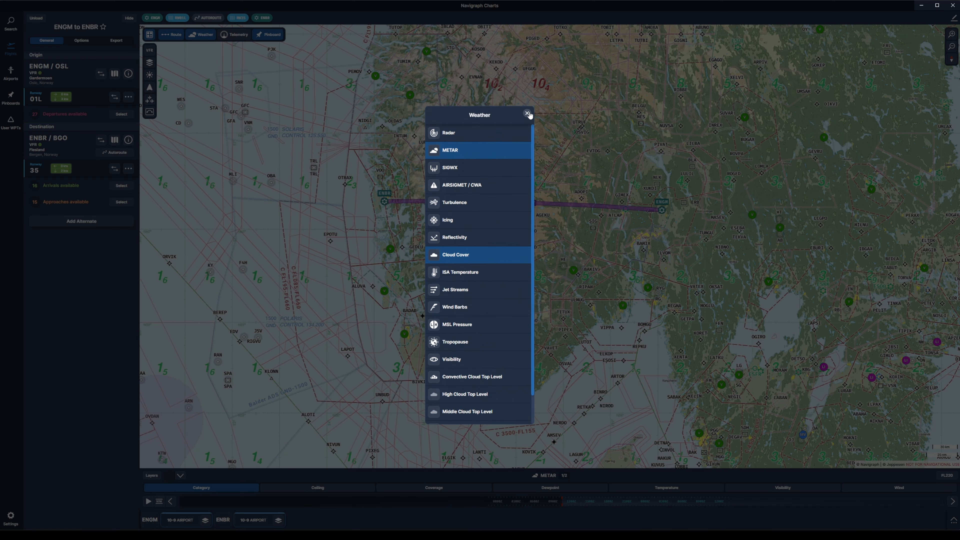
pyautogui.click(589, 39)
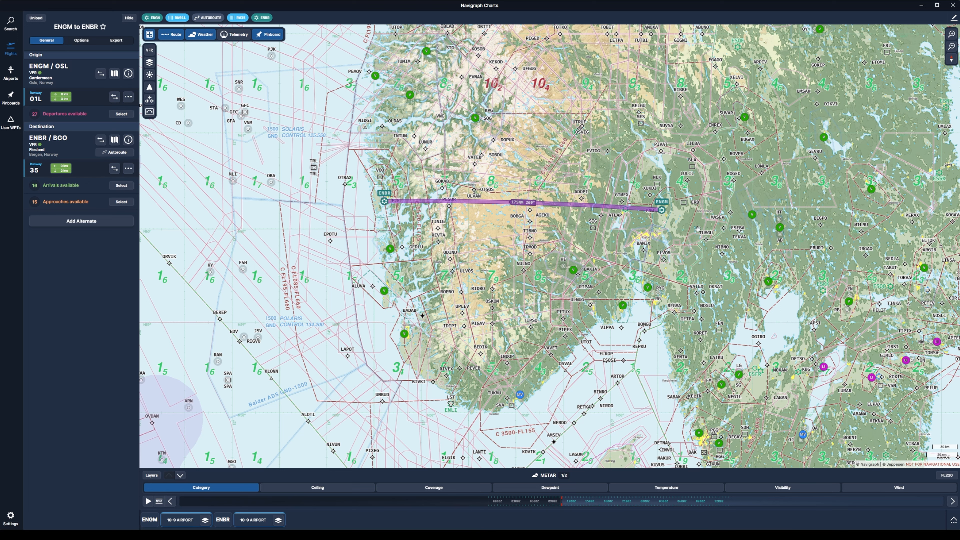
# - Lower the weather overlay's flight level to FL110 and examine the map around the ENGM to ENBR route
pyautogui.click(947, 476)
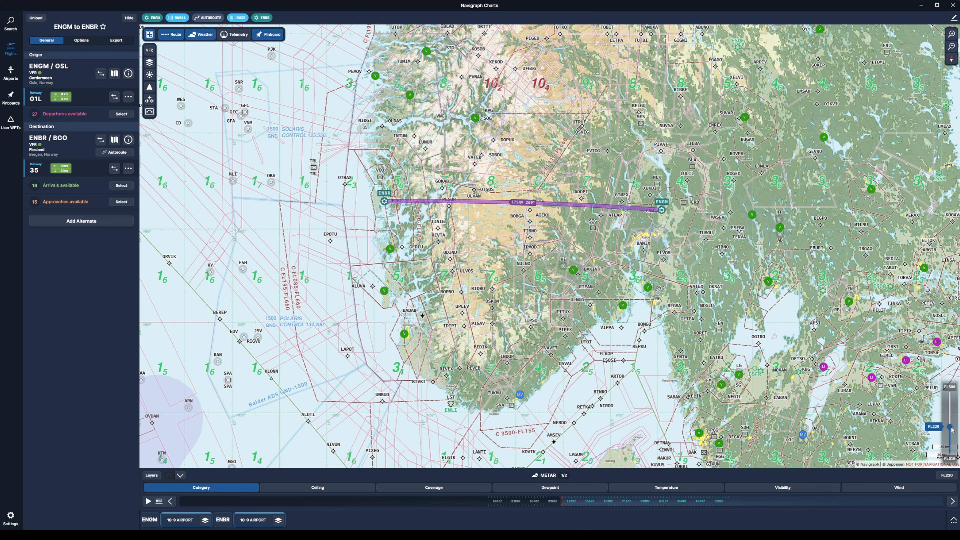
pyautogui.moveTo(952, 430); pyautogui.dragTo(950, 443)
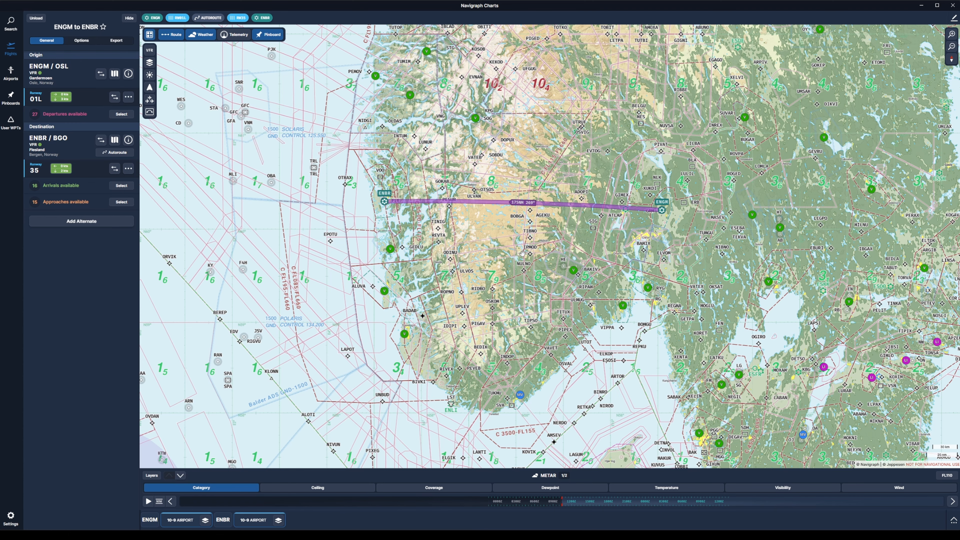
pyautogui.scroll(3, 510, 223)
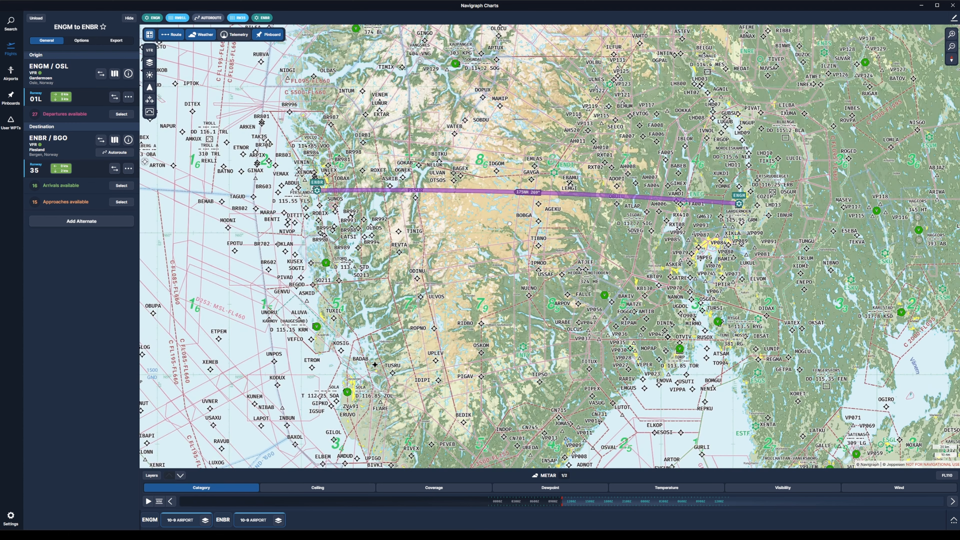
pyautogui.moveTo(509, 223); pyautogui.dragTo(542, 273)
pyautogui.scroll(2, 543, 270)
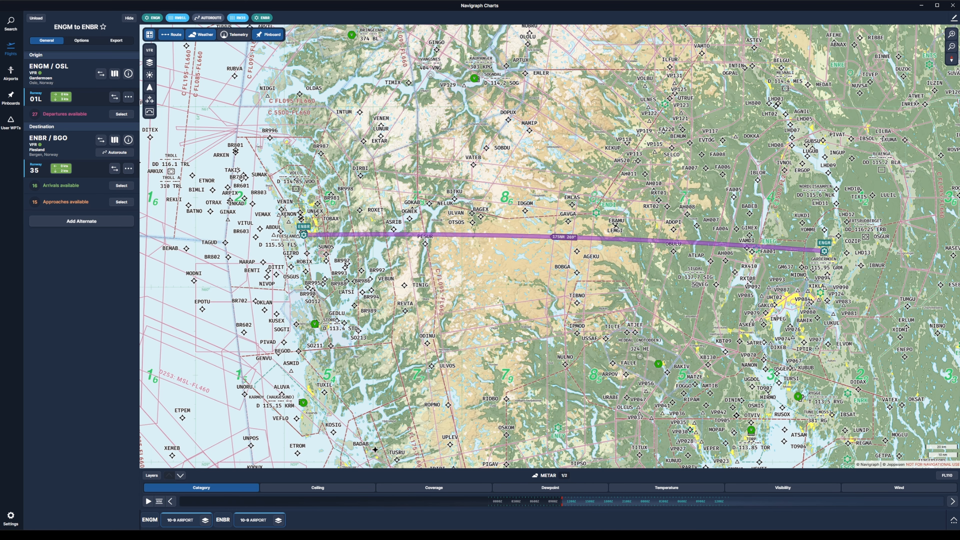
# - Switch to Little Navmap to examine the route's airspaces and elevation profile, and return to Navigraph Charts
pyautogui.moveTo(585, 536)
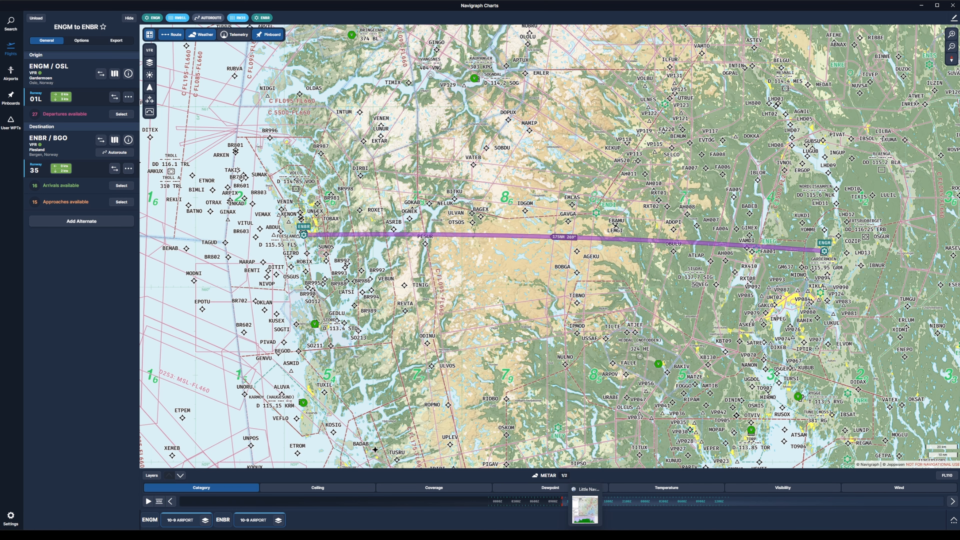
pyautogui.click(585, 509)
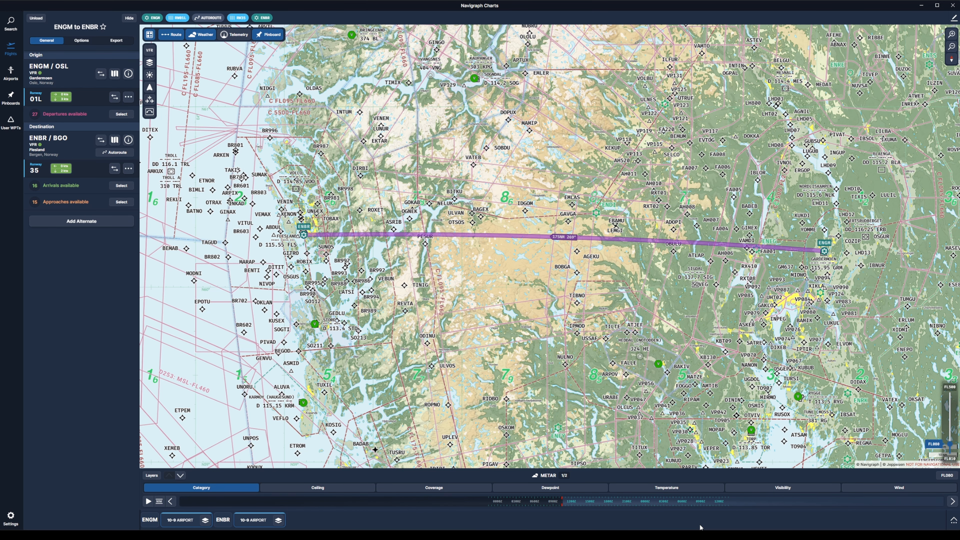
pyautogui.click(700, 536)
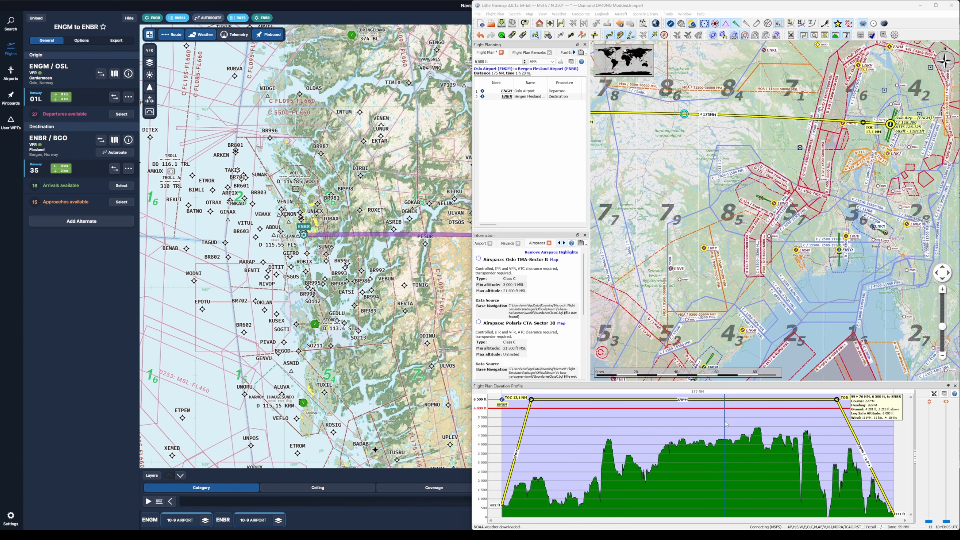
pyautogui.hotkey('alt', 'Tab')
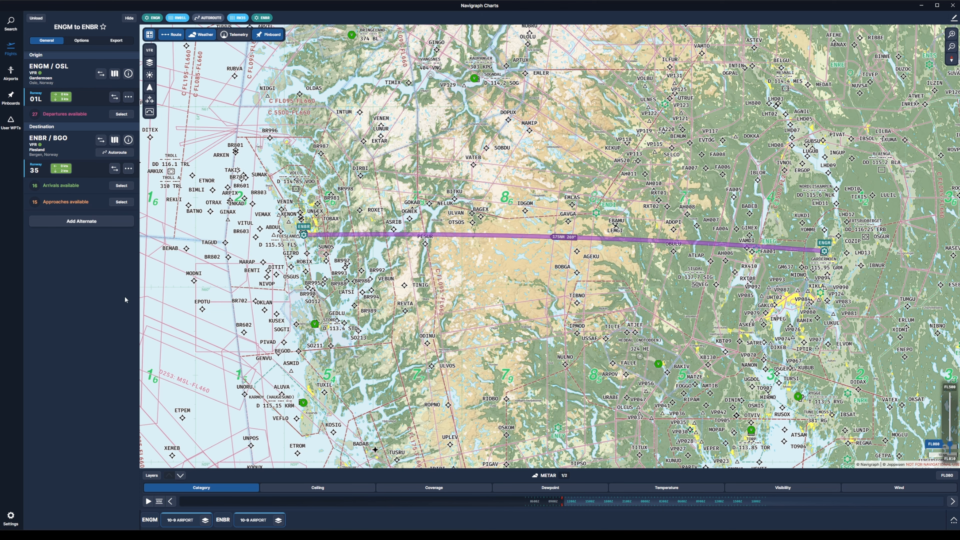
# - Disable the METAR weather layer and enable Icing and Wind Barbs alongside Cloud Cover
pyautogui.click(152, 475)
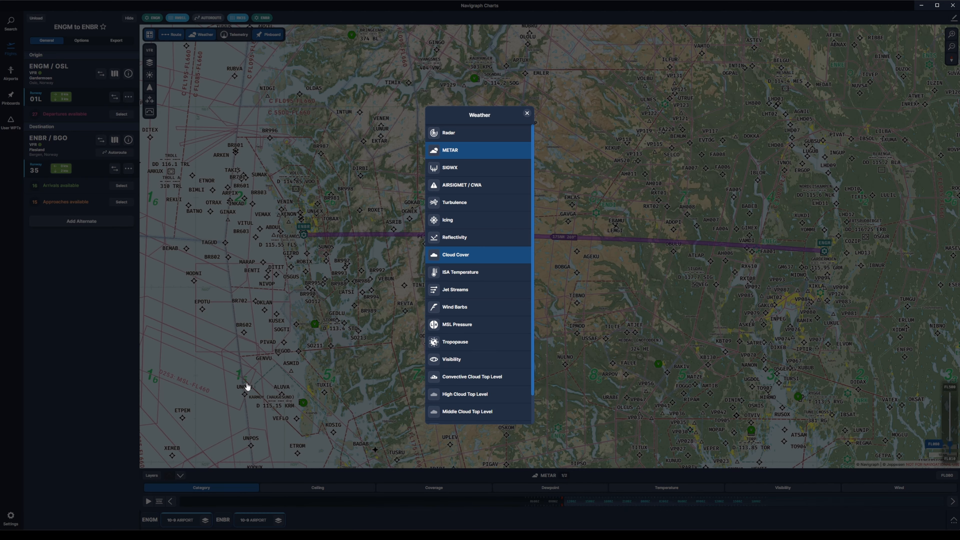
pyautogui.click(493, 152)
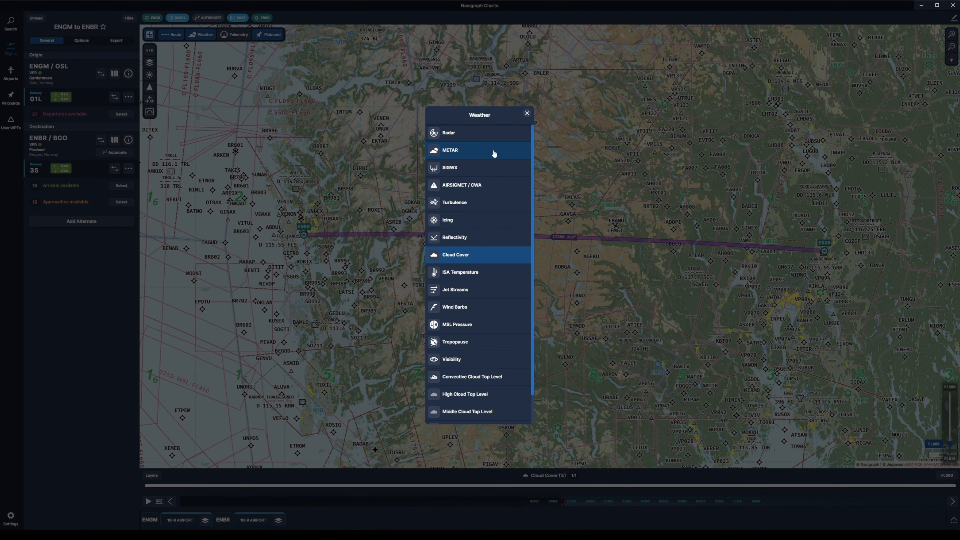
pyautogui.click(488, 222)
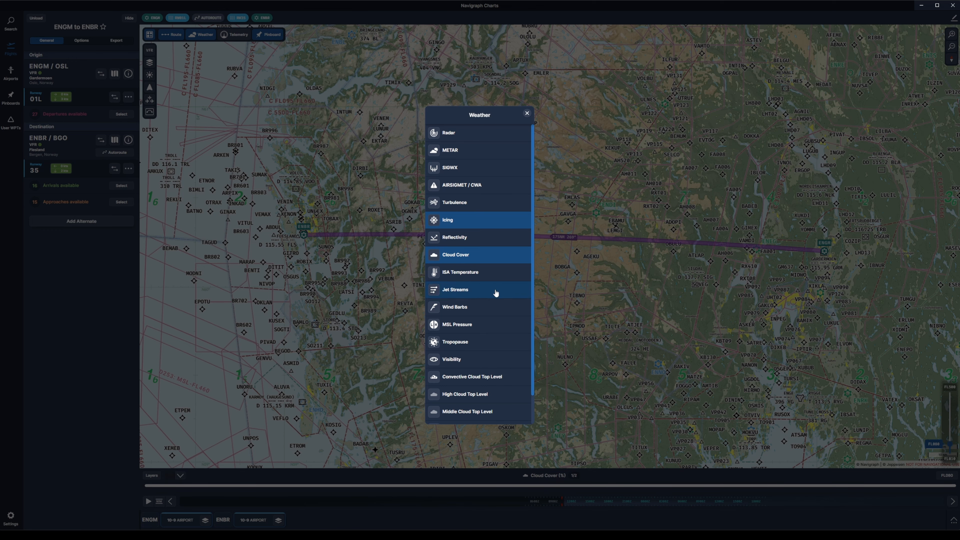
pyautogui.click(495, 307)
pyautogui.click(527, 114)
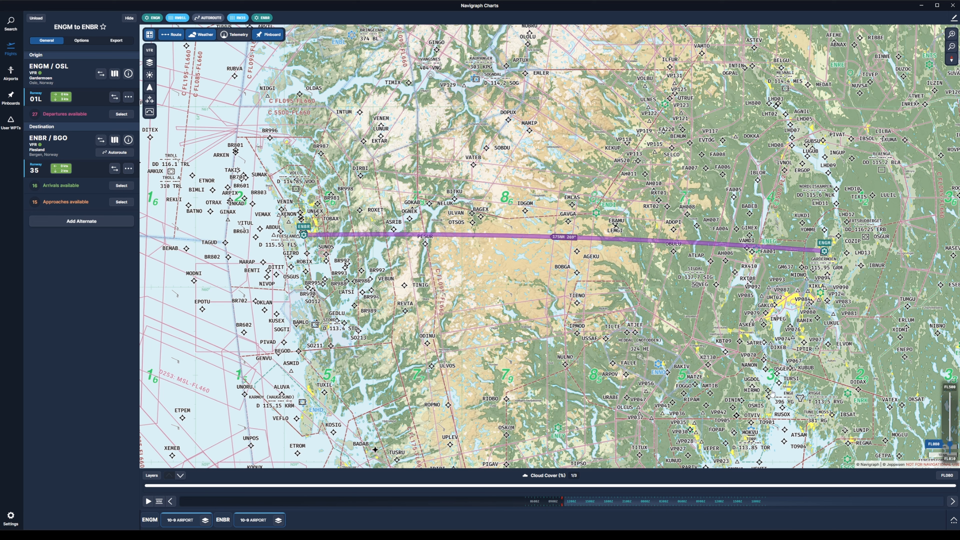
# - Compare cloud cover near the route by lowering the weather flight level to FL050 and raising it back to FL080
pyautogui.click(951, 450)
pyautogui.moveTo(949, 450)
pyautogui.mouseDown()
pyautogui.moveTo(953, 434)
pyautogui.moveTo(955, 450)
pyautogui.mouseUp()
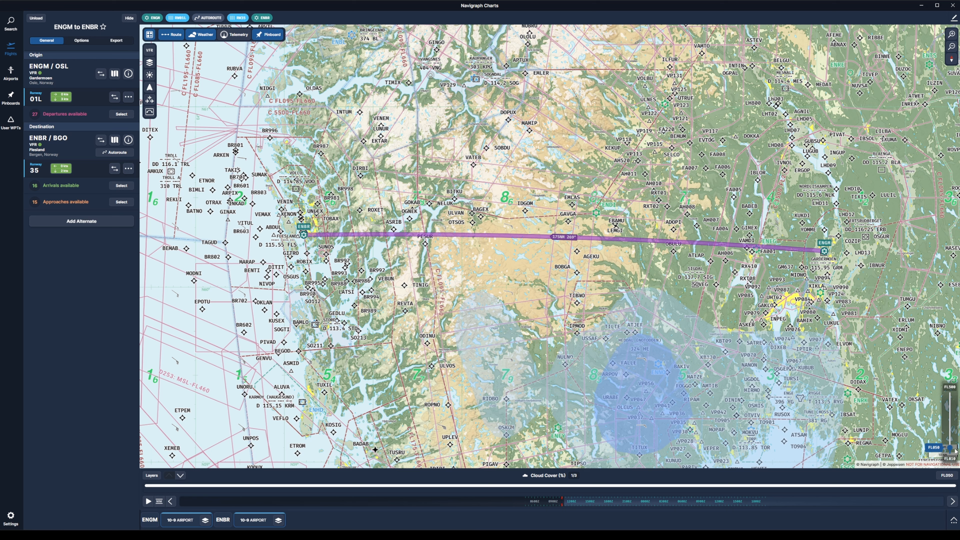
pyautogui.scroll(1, 955, 451)
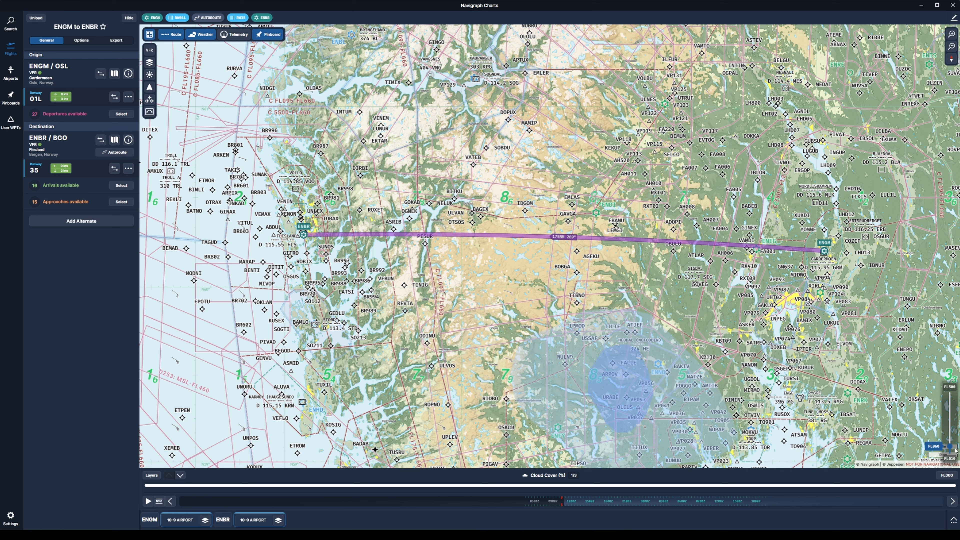
pyautogui.scroll(-1, 955, 452)
pyautogui.scroll(1, 955, 452)
pyautogui.scroll(1, 955, 450)
pyautogui.scroll(1, 955, 449)
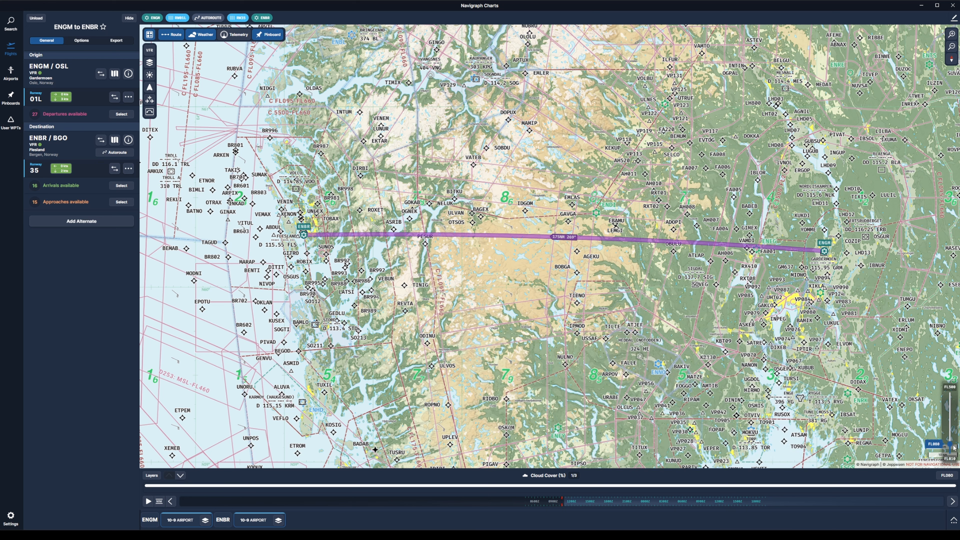
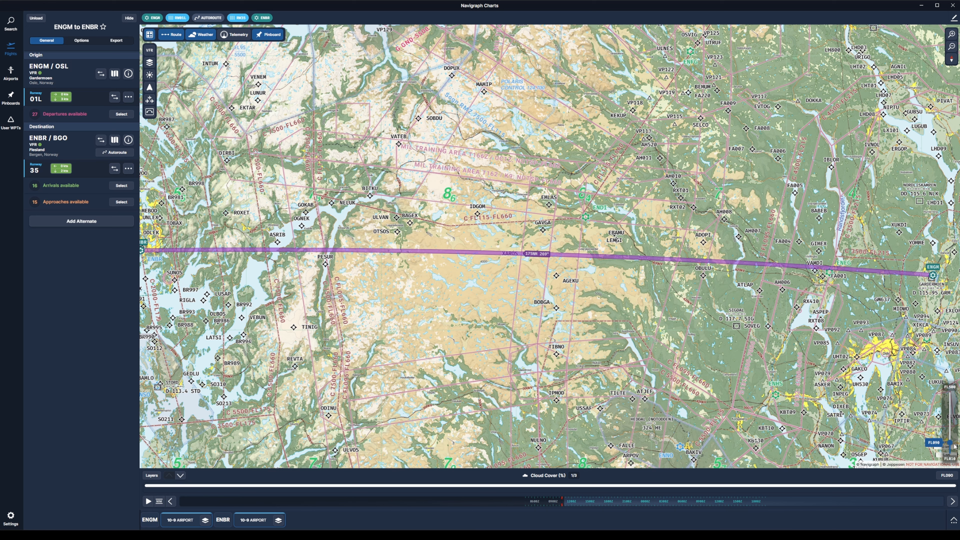
# - Examine the route's weather at FL090 and set the weather flight level back to FL080
pyautogui.scroll(1, 954, 446)
pyautogui.scroll(1, 954, 446)
pyautogui.scroll(2, 954, 444)
pyautogui.scroll(1, 955, 442)
pyautogui.scroll(1, 954, 440)
pyautogui.moveTo(951, 436); pyautogui.dragTo(951, 442)
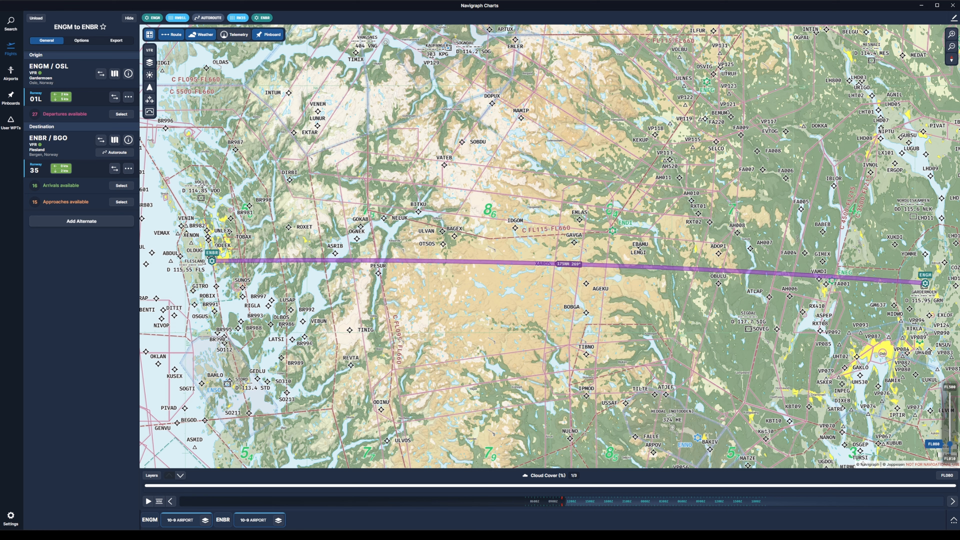
# - Change the flight's destination to KBOS and examine the cloud cover and wind barbs across the Atlantic
pyautogui.click(100, 141)
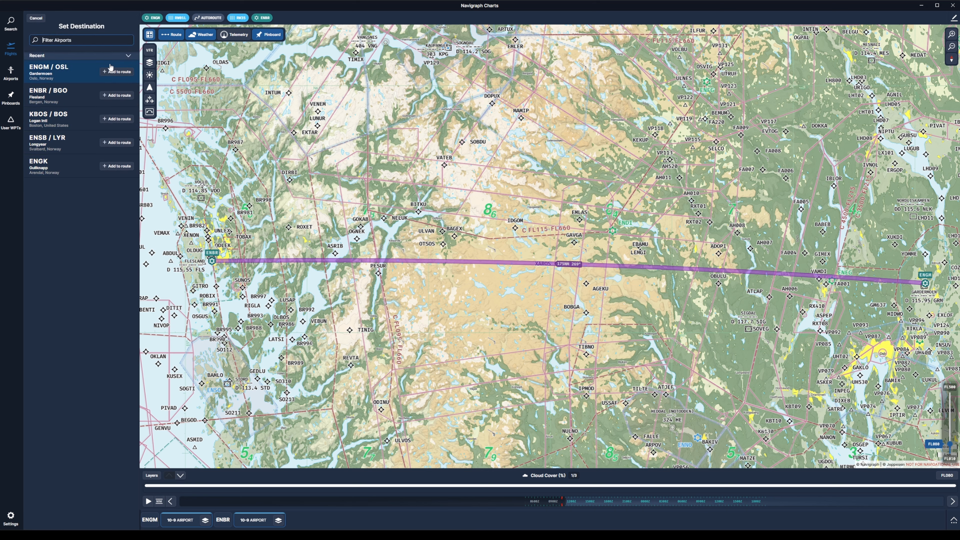
pyautogui.click(118, 119)
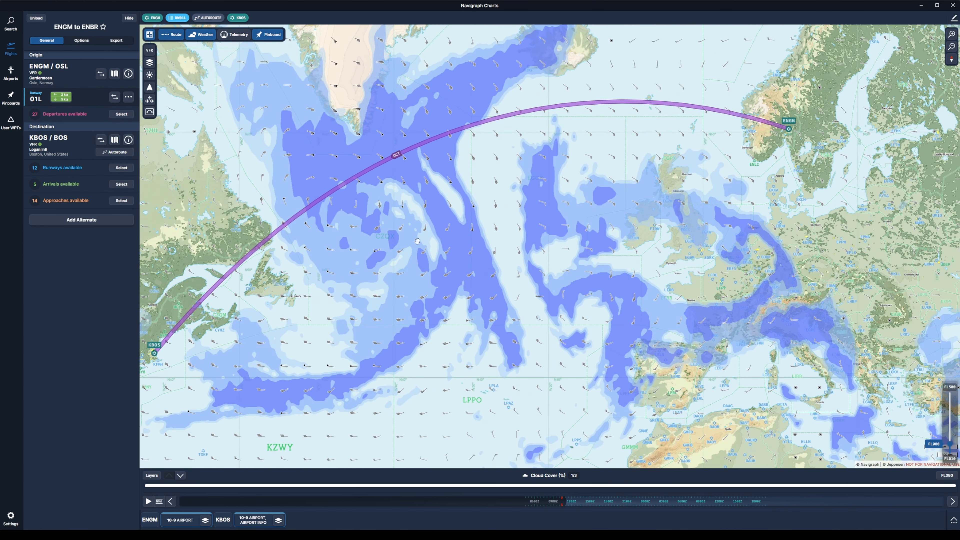
pyautogui.moveTo(417, 241); pyautogui.dragTo(463, 241)
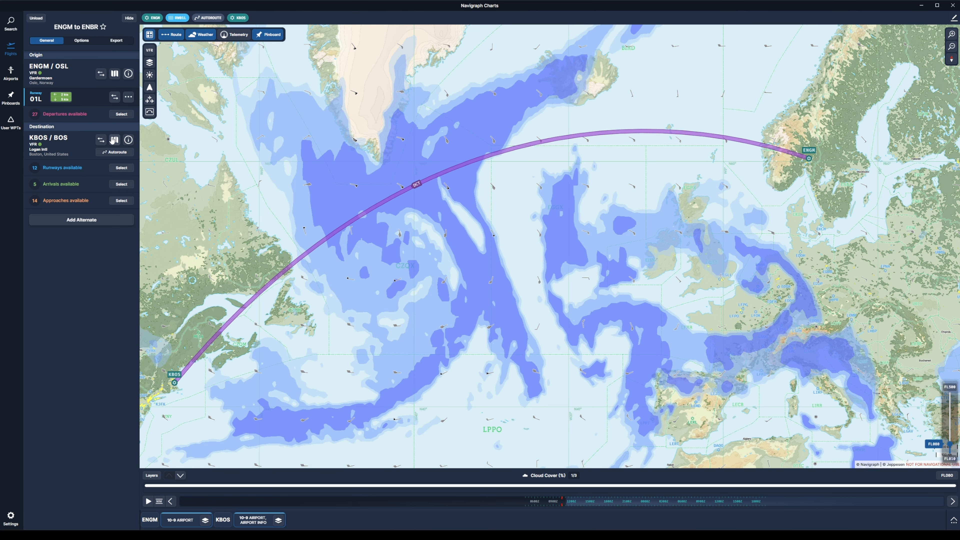
# - Change the flight's destination back to ENBR
pyautogui.click(101, 140)
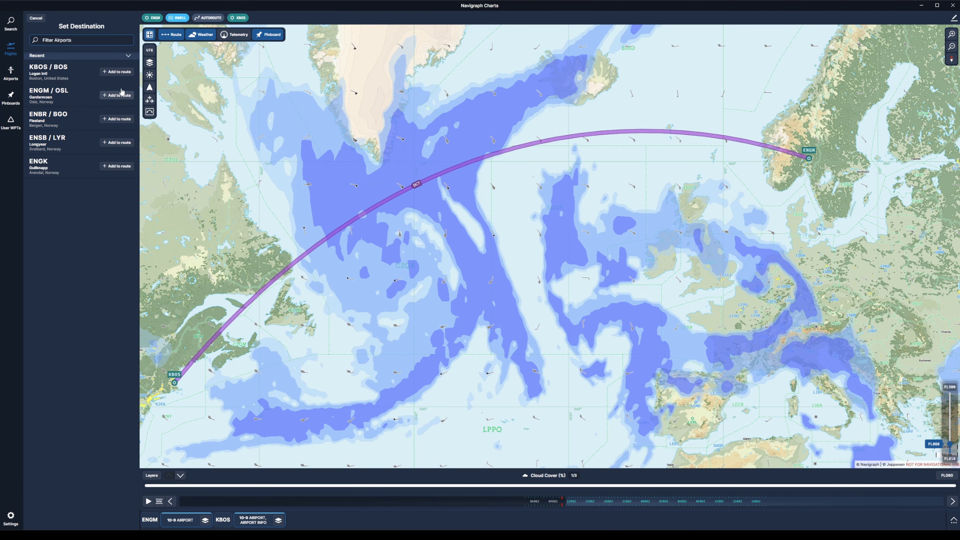
pyautogui.click(117, 118)
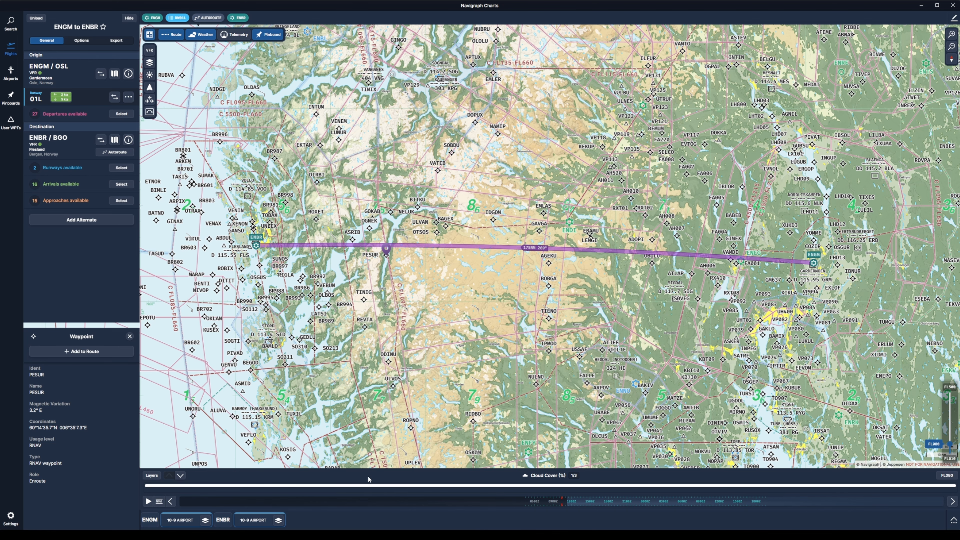
# - Add the enroute waypoint ADOPI to the route between ENGM and ENBR
pyautogui.moveTo(653, 296); pyautogui.dragTo(632, 314)
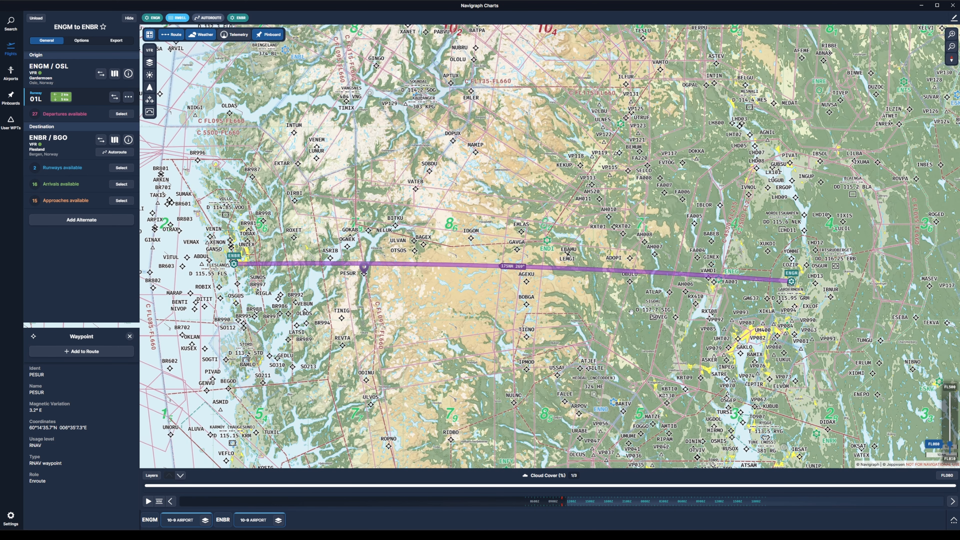
pyautogui.scroll(2, 631, 314)
pyautogui.click(630, 245)
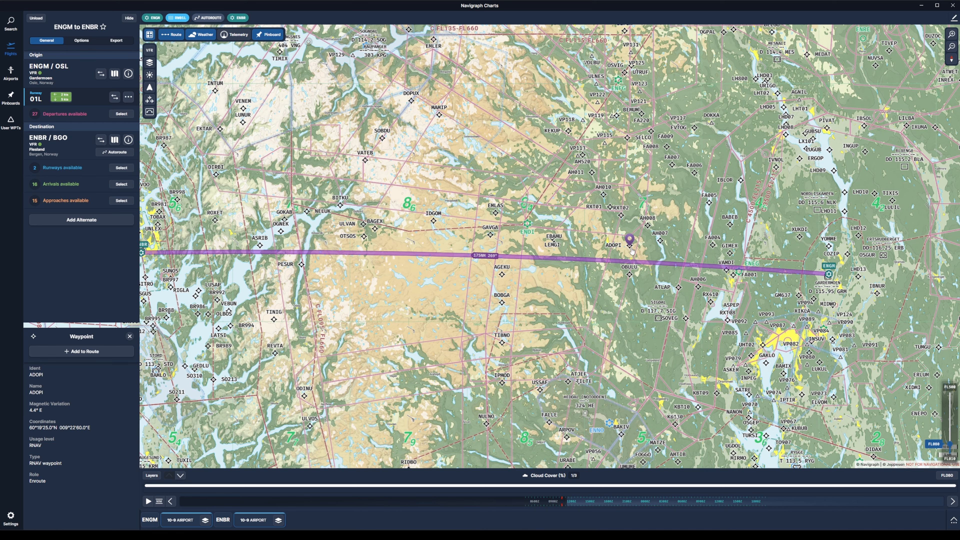
pyautogui.click(81, 351)
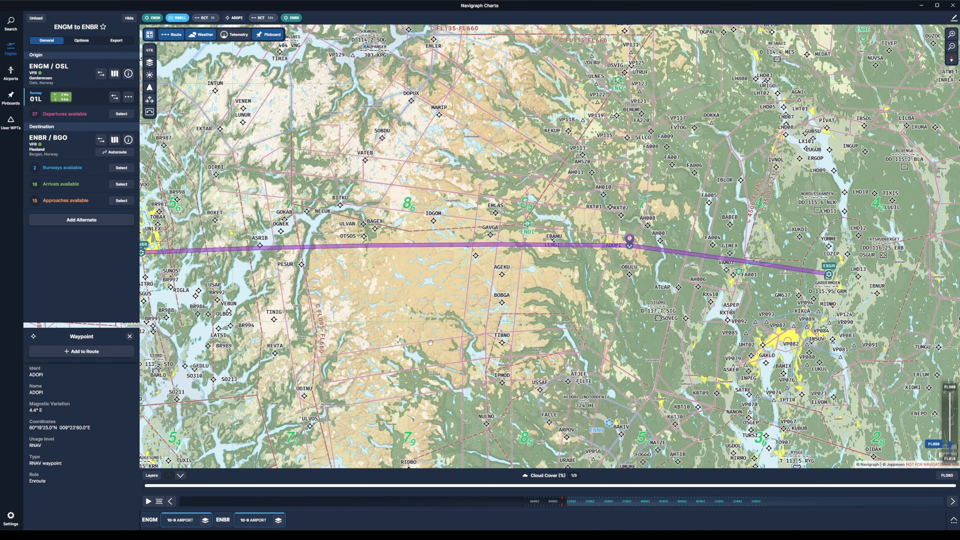
# - Add the waypoint PESUR to the route between ADOPI and ENBR
pyautogui.moveTo(301, 271); pyautogui.dragTo(388, 271)
pyautogui.click(387, 266)
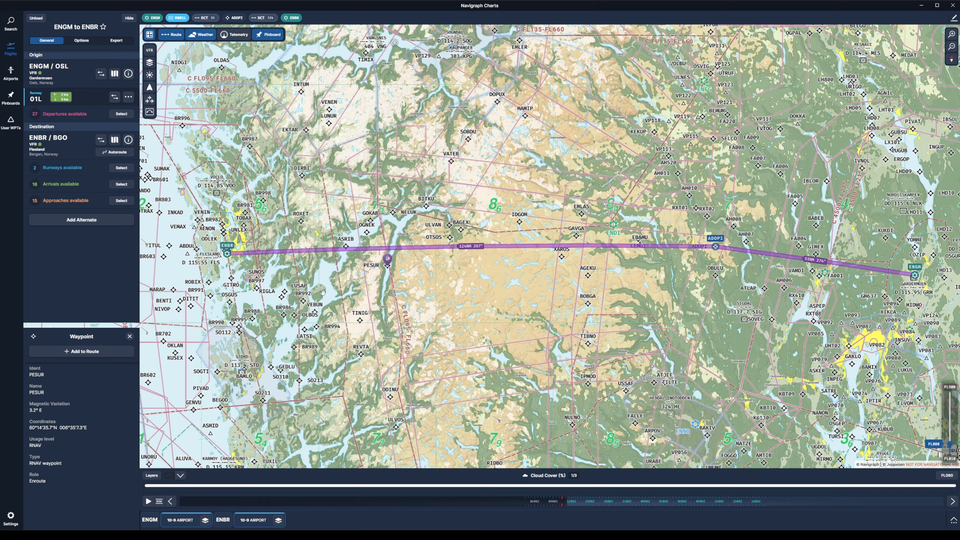
pyautogui.click(127, 352)
pyautogui.click(502, 281)
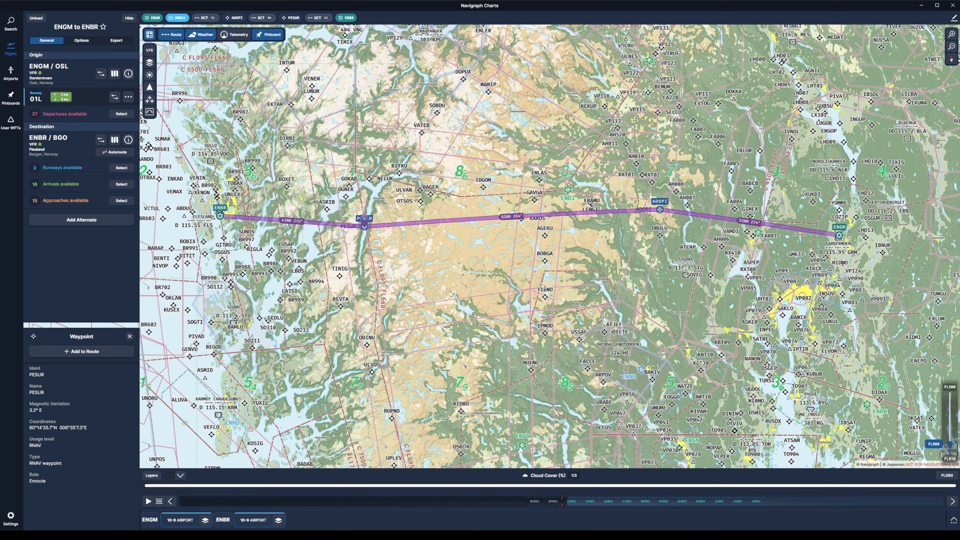
# - Examine the terrain, landmarks and airspace boundaries along the route leg from ENGM westward toward ADOPI
pyautogui.moveTo(753, 306); pyautogui.dragTo(656, 305)
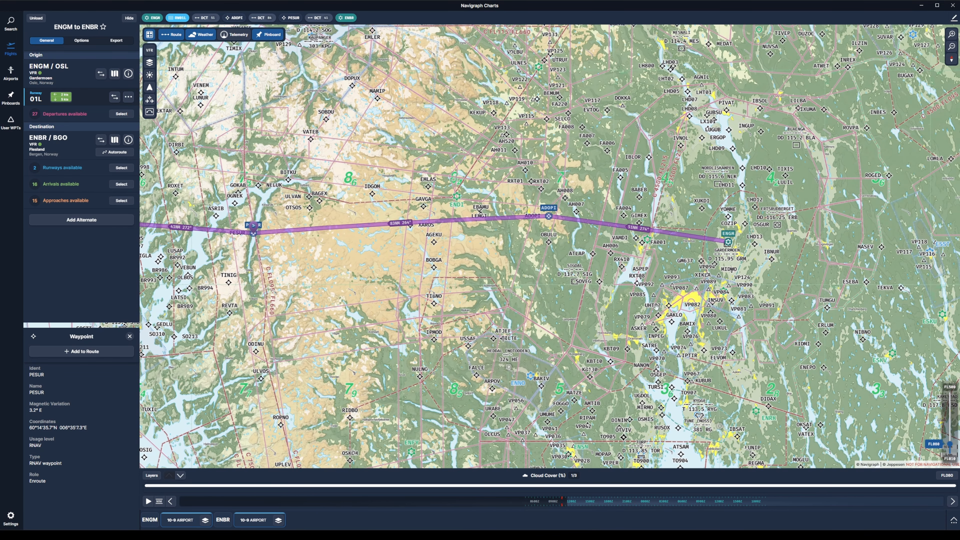
pyautogui.scroll(4, 742, 272)
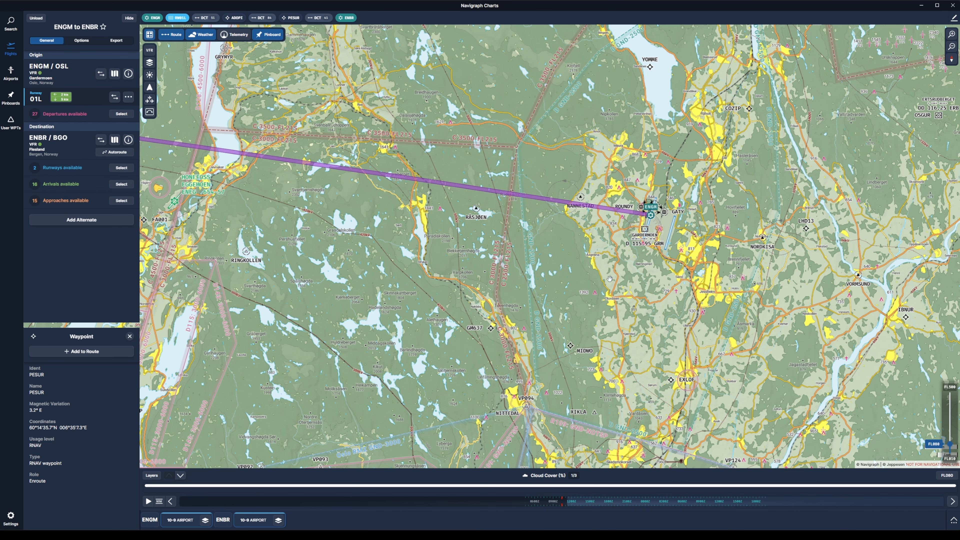
pyautogui.moveTo(471, 260); pyautogui.dragTo(540, 249)
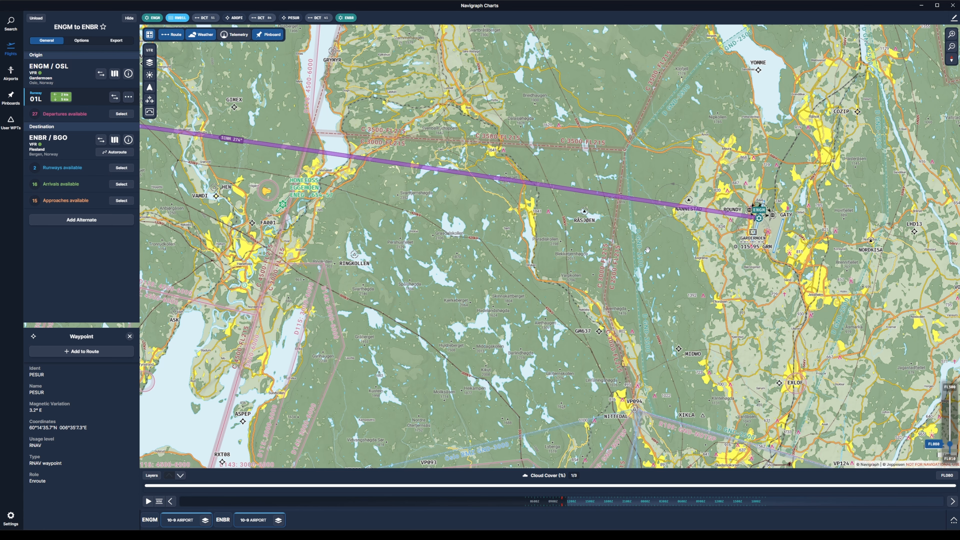
pyautogui.moveTo(647, 251); pyautogui.dragTo(520, 281)
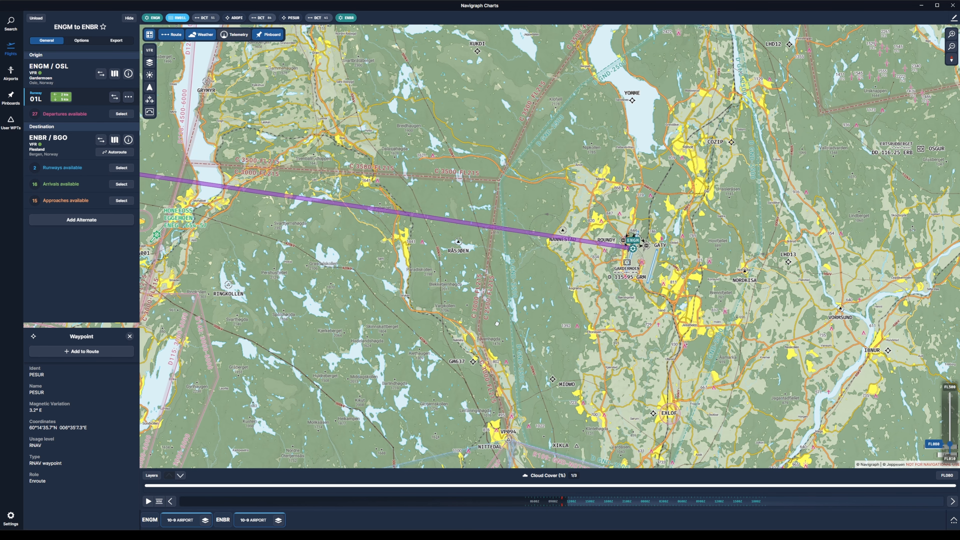
pyautogui.moveTo(494, 322); pyautogui.dragTo(526, 315)
pyautogui.moveTo(603, 304); pyautogui.dragTo(739, 322)
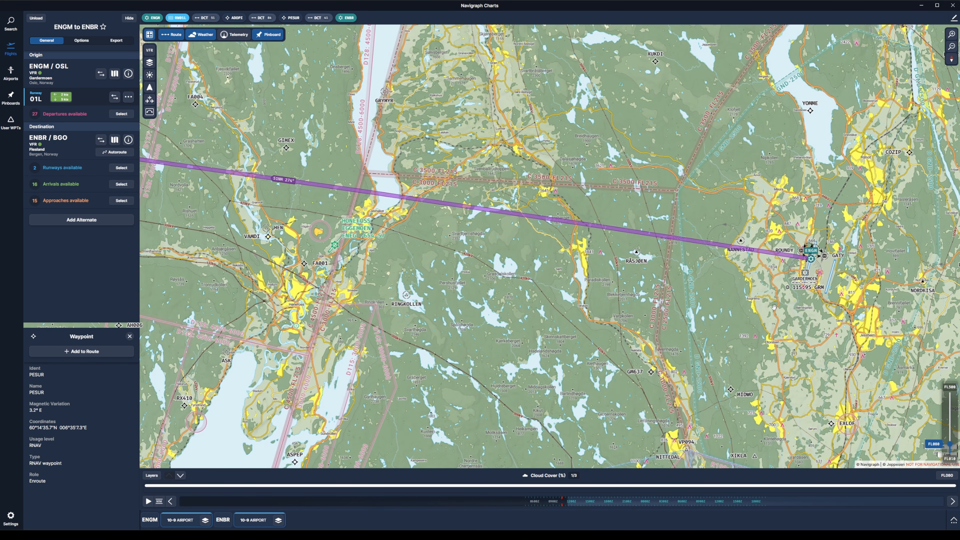
pyautogui.moveTo(541, 263); pyautogui.dragTo(566, 277)
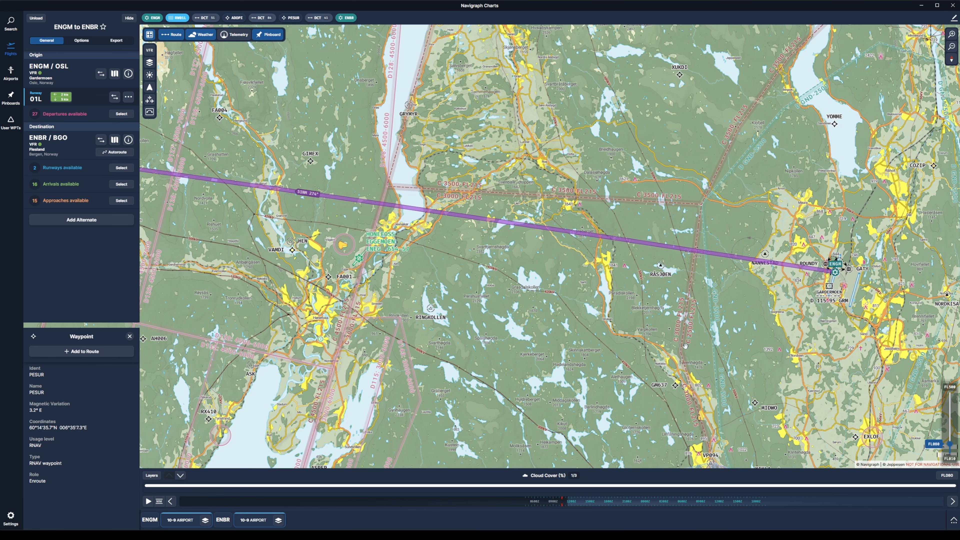
pyautogui.moveTo(653, 322); pyautogui.dragTo(737, 324)
pyautogui.scroll(-2, 732, 304)
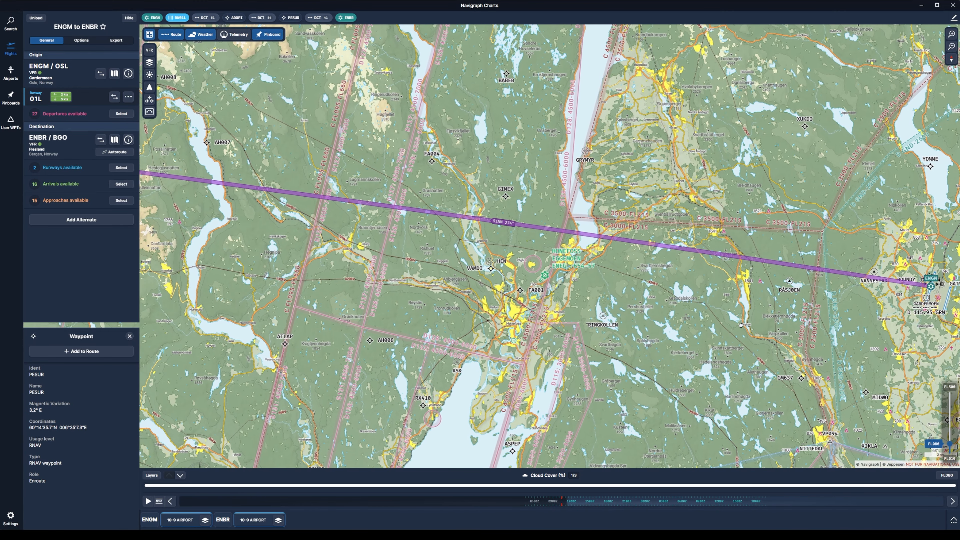
pyautogui.moveTo(637, 307)
pyautogui.mouseDown()
pyautogui.moveTo(729, 341)
pyautogui.moveTo(714, 341)
pyautogui.mouseUp()
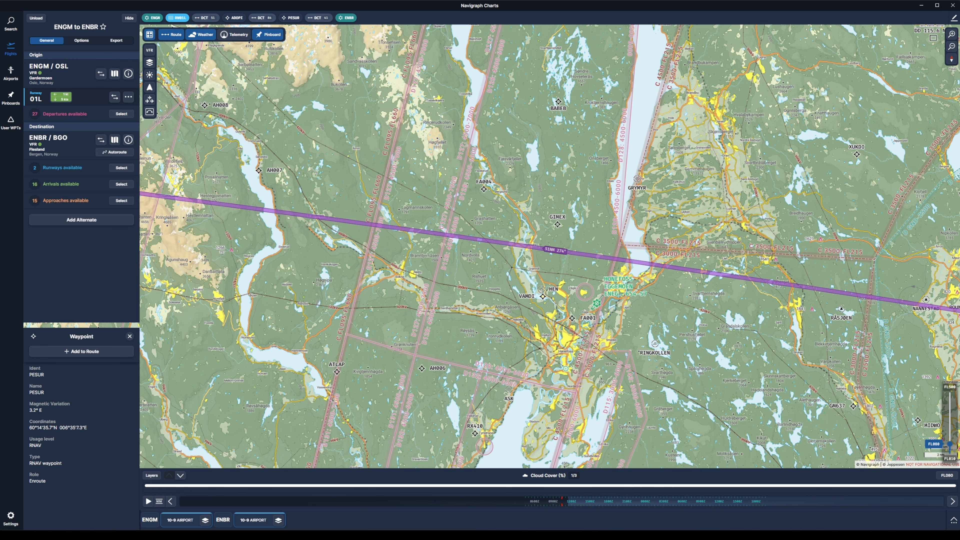
# - Switch to Little Navmap and show the fuel report for the ENGM to ENBR flight plan
pyautogui.click(579, 536)
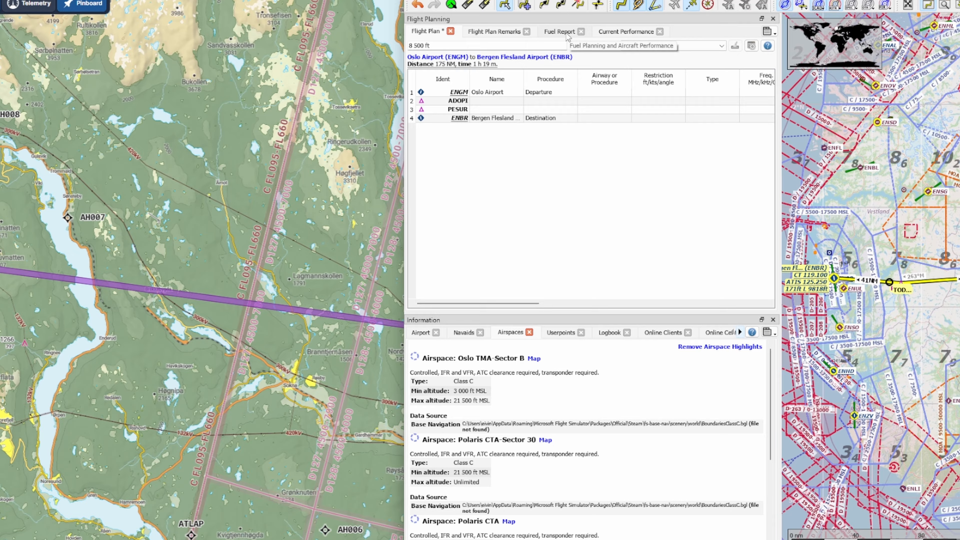
pyautogui.click(567, 36)
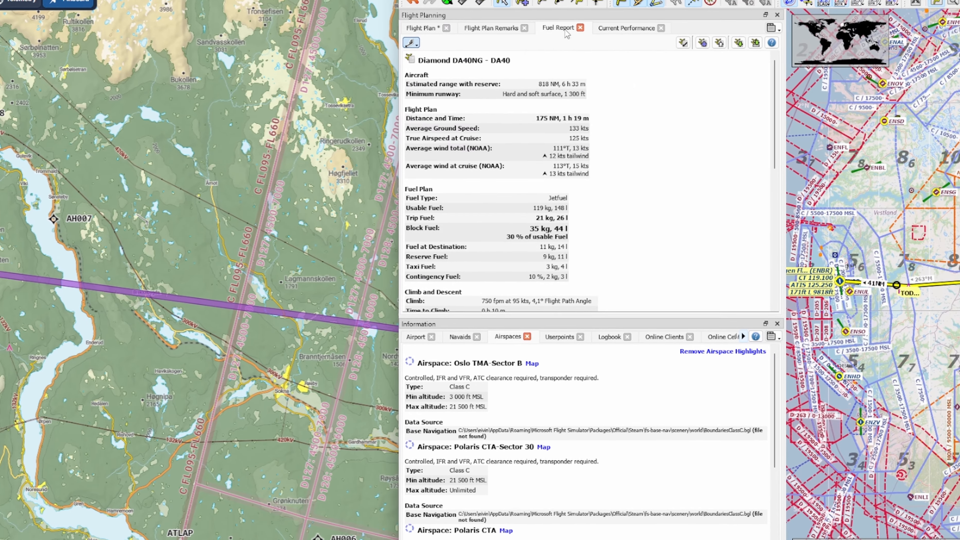